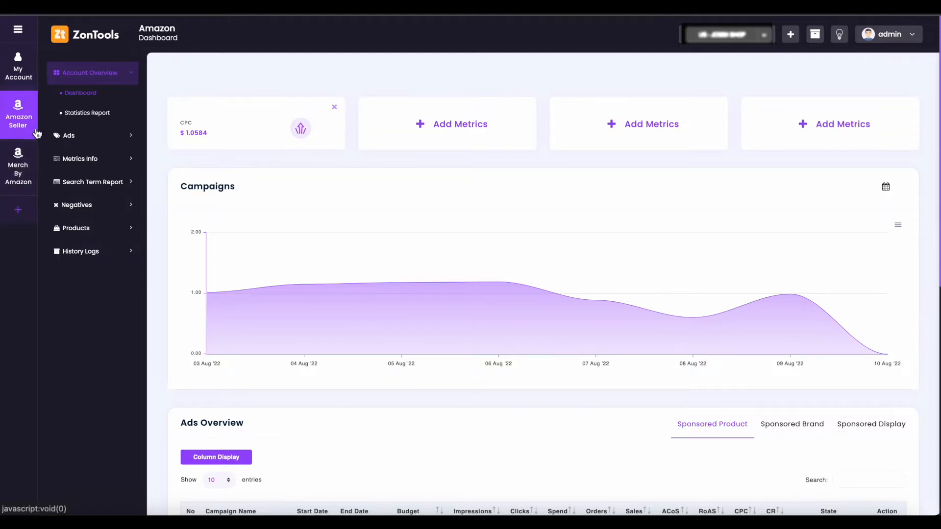
Step: Start adding a new Product Group Network (PGN) under the Sponsored Product ads
left_click(131, 135)
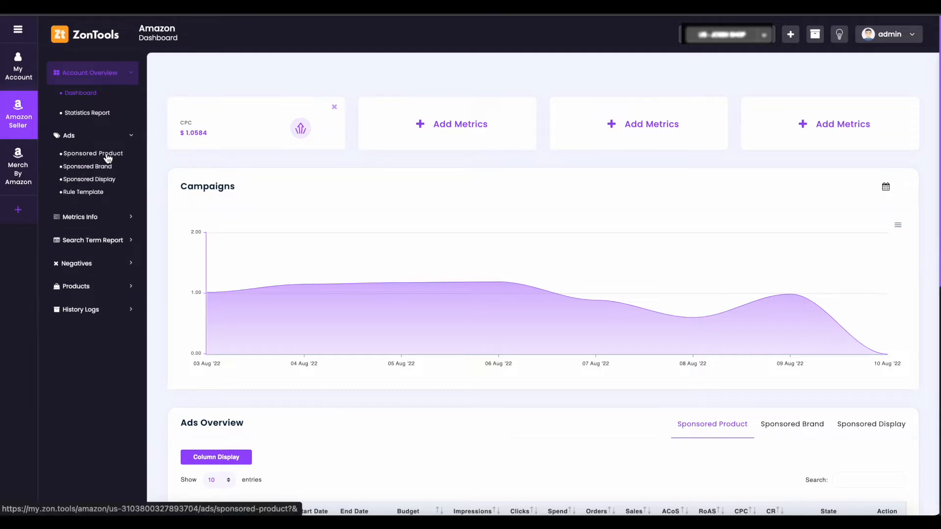
left_click(108, 157)
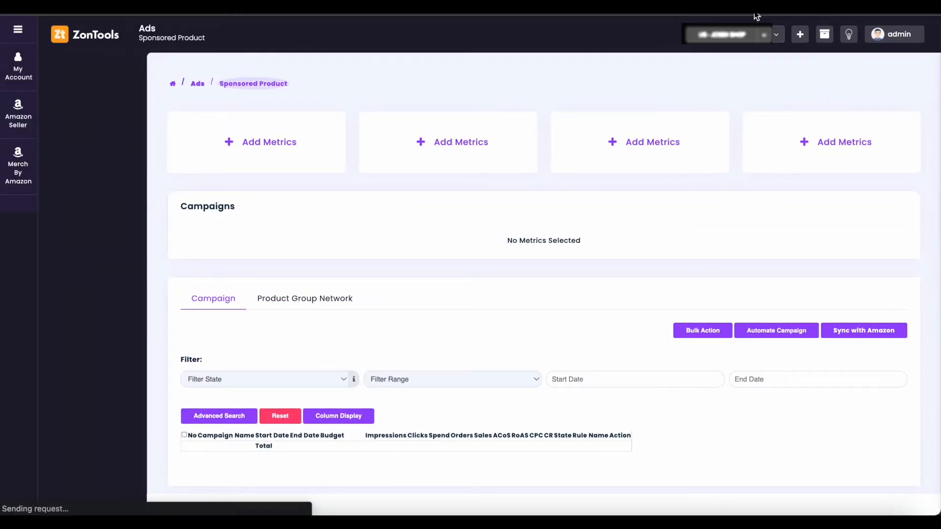
left_click(309, 225)
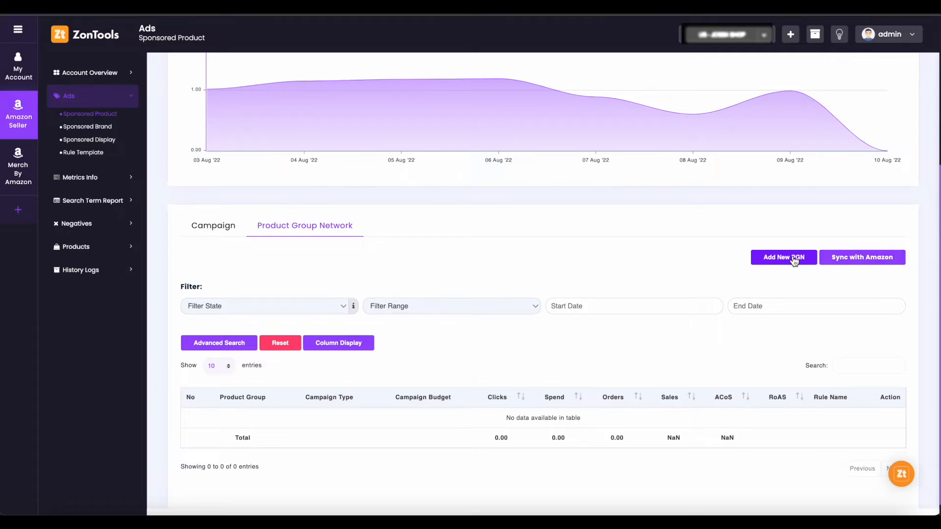
left_click(795, 259)
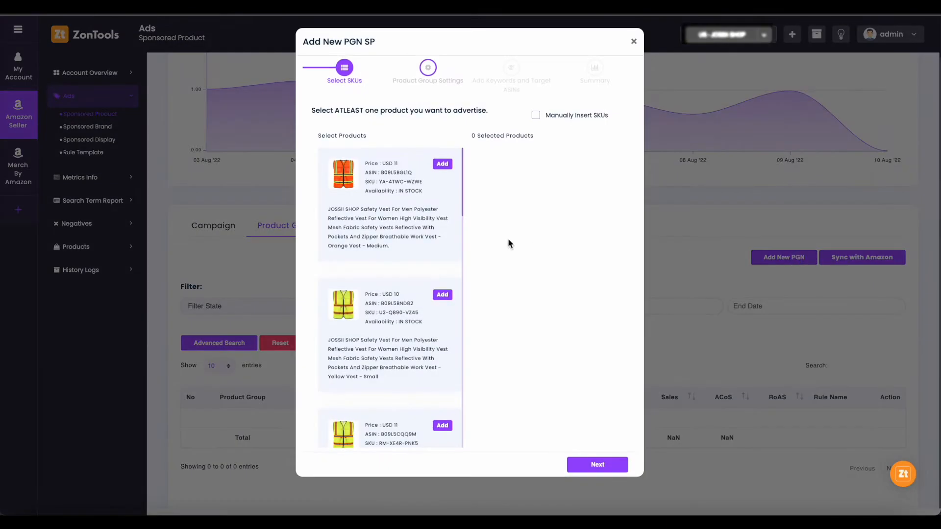
Step: Select the orange medium vest and the yellow medium vest as products to advertise, and proceed to the product group settings
left_click(448, 166)
left_click(443, 300)
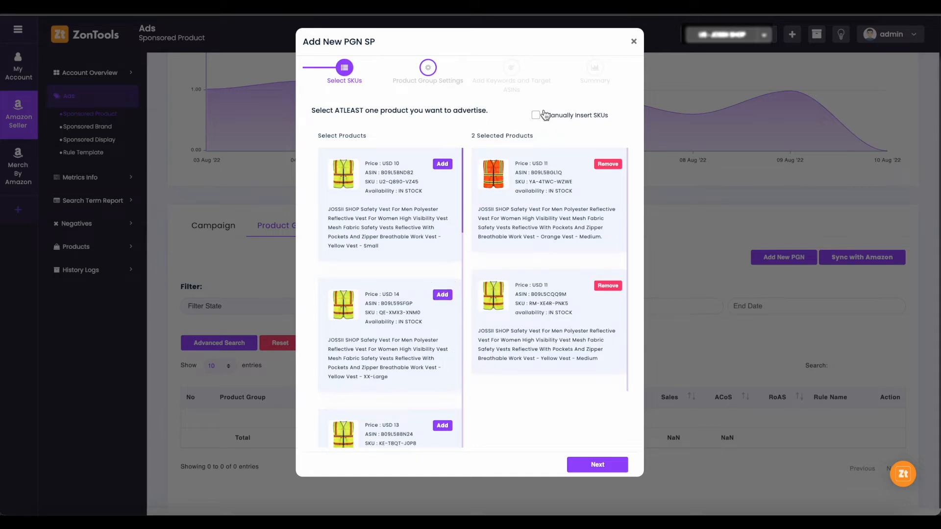
left_click(536, 115)
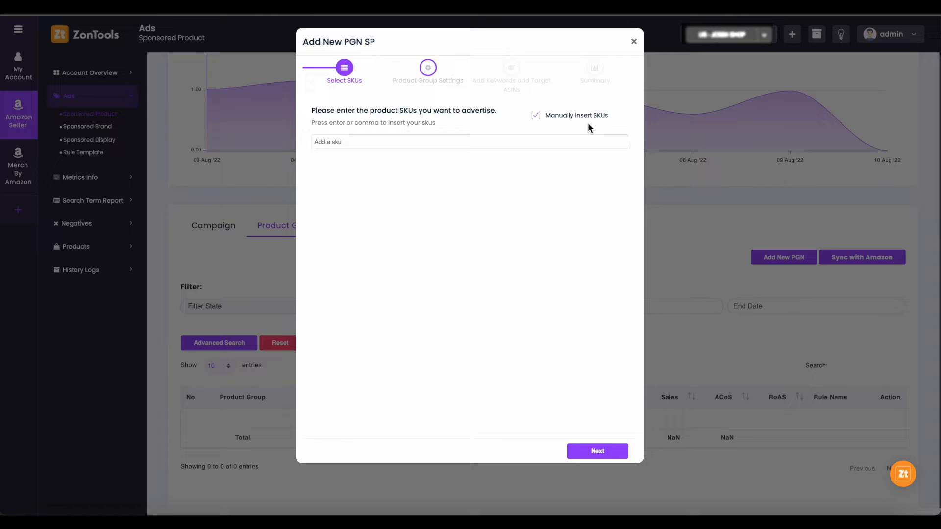
left_click(574, 115)
left_click(598, 451)
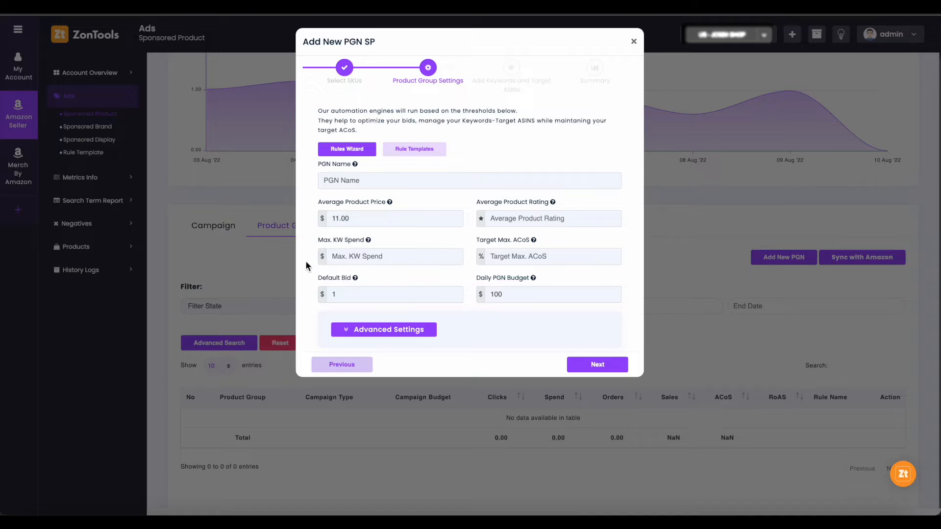
Step: In the PGN Rules Wizard, set product sale price 29.99, profit margin 25%, and profit margin after ad spend 0%
left_click(350, 152)
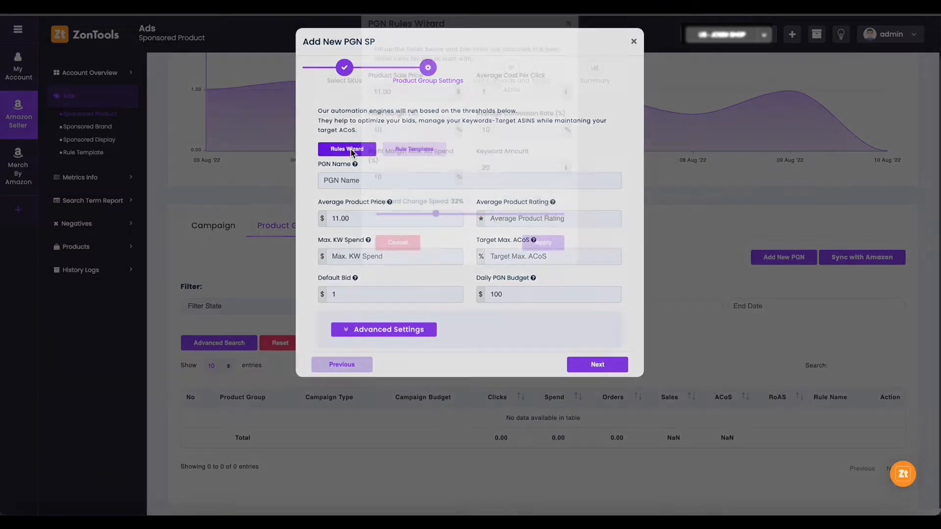
left_click(411, 109)
double_click(411, 110)
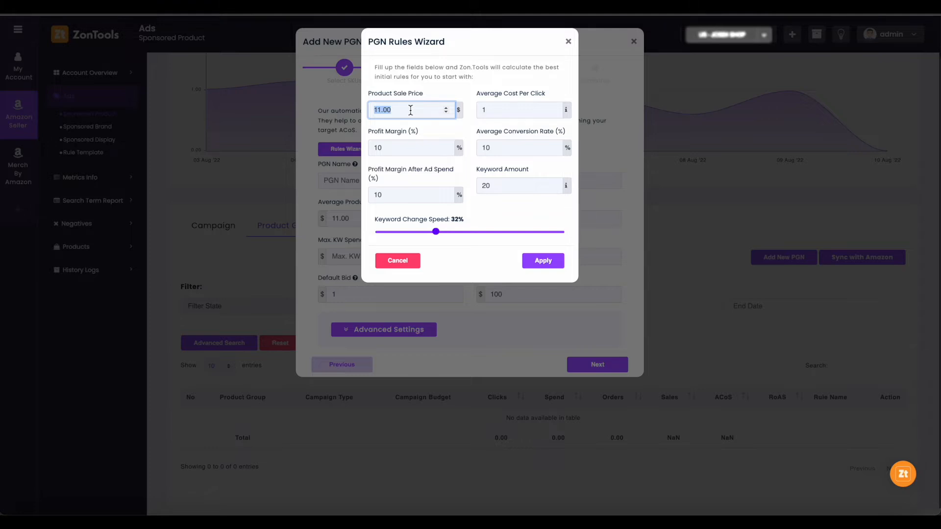
type("29.99")
double_click(419, 143)
type("25")
double_click(418, 195)
type("0")
Step: Set the wizard's average cost per click to 0.76 and average conversion rate to 9.73%
double_click(527, 108)
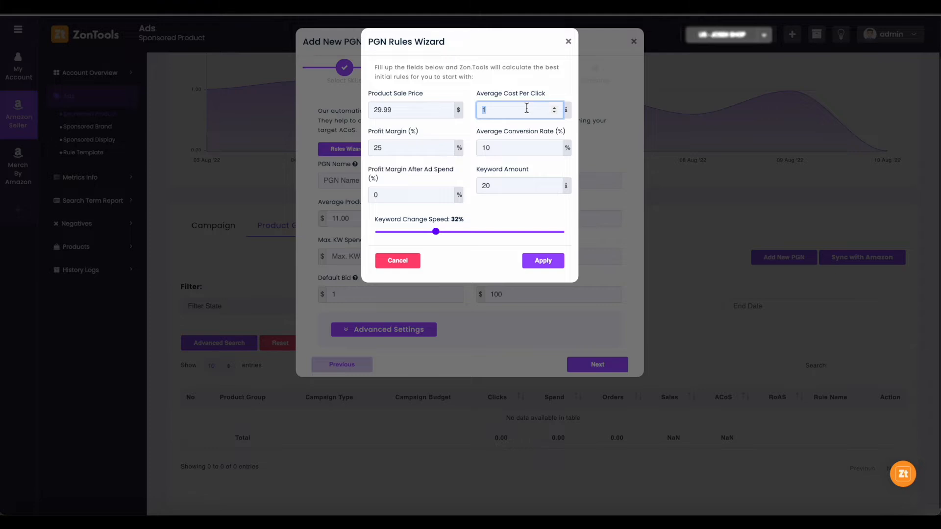
type("0.76")
left_click(527, 147)
double_click(528, 147)
type("9.73")
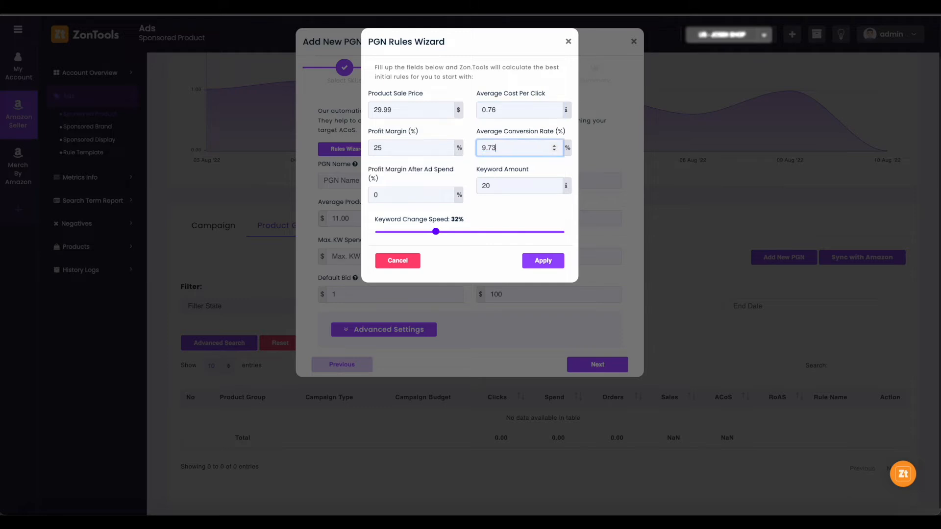
Step: Set the keyword amount to 2 and the keyword change speed to 20%, and apply the wizard's rules
left_click(532, 186)
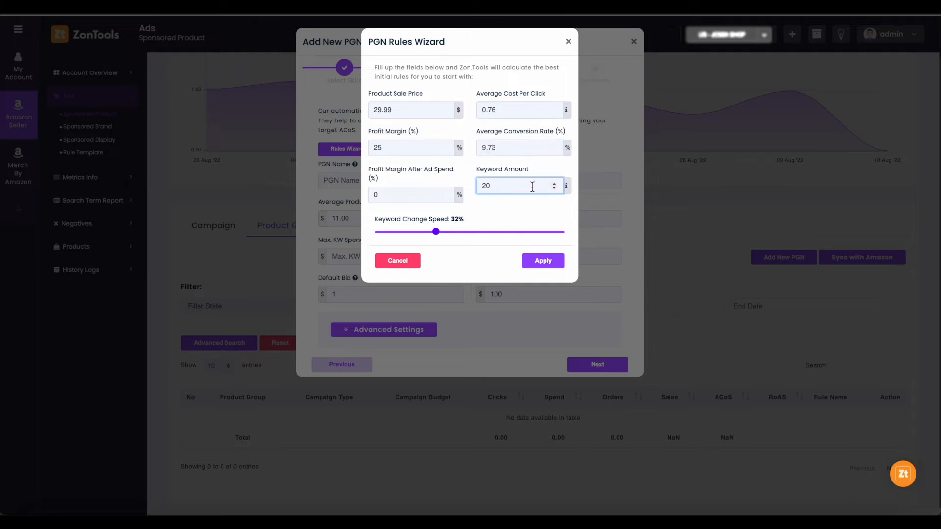
left_click_drag(474, 168, 531, 175)
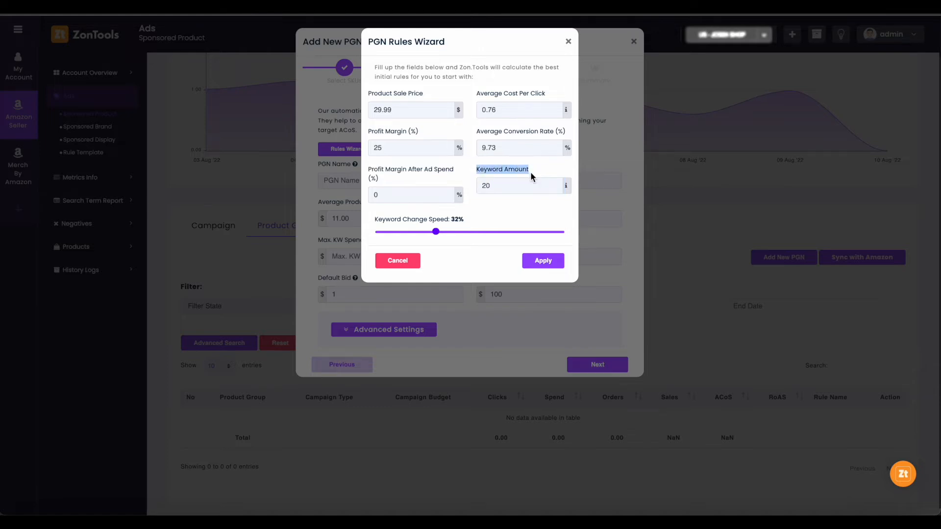
double_click(505, 186)
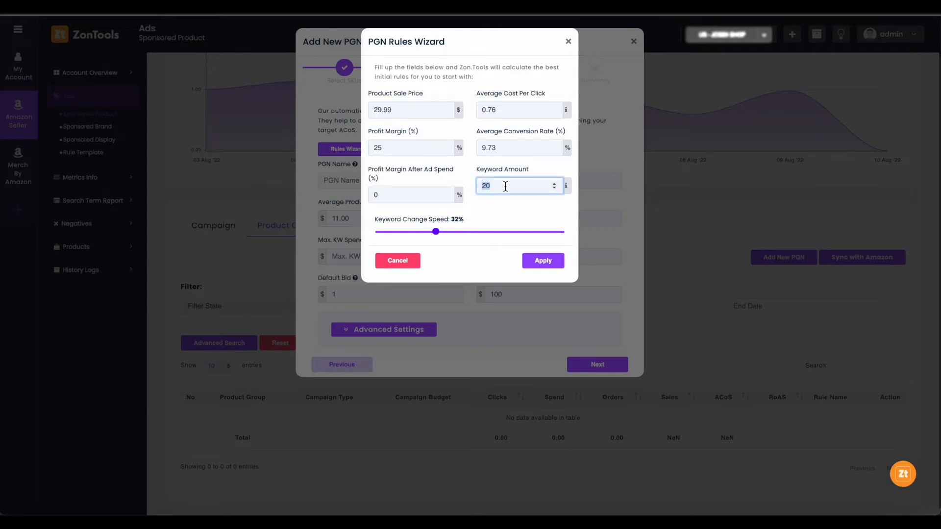
type("2")
left_click_drag(436, 234, 415, 239)
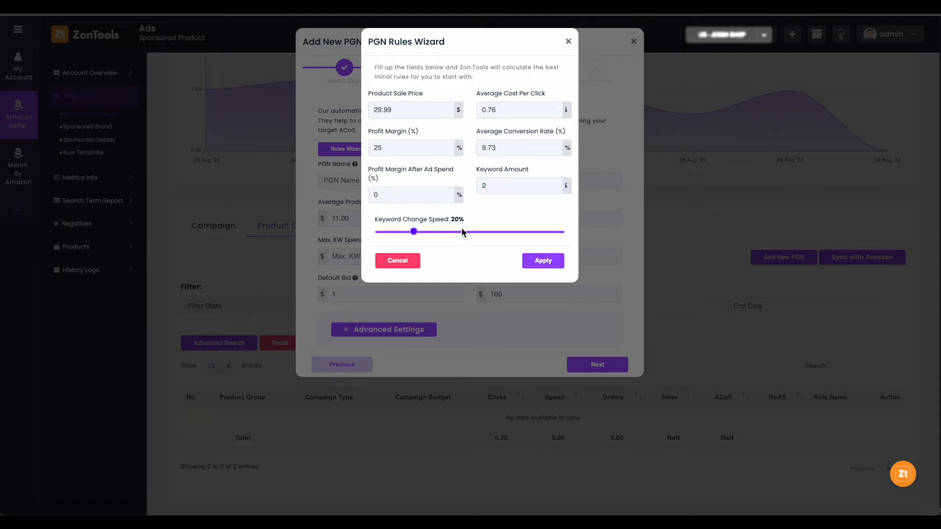
left_click(549, 262)
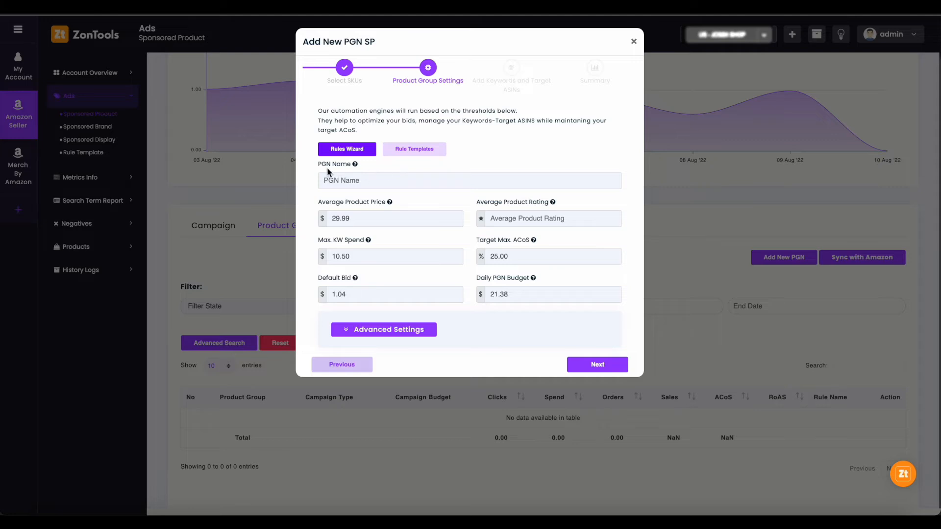
Step: Name the PGN "PGN Name SKU Product" and set its average product rating to 4.5
left_click(357, 180)
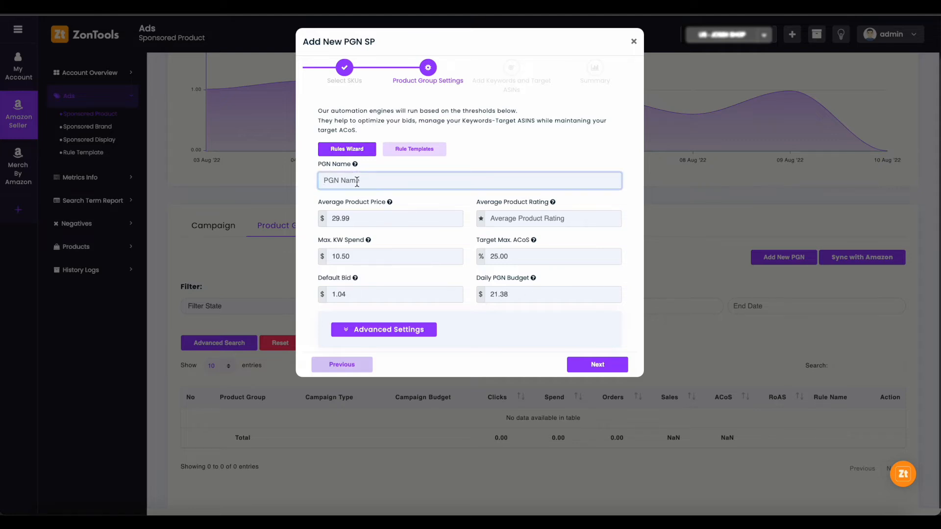
type("PGN Name SKU Product")
double_click(330, 182)
left_click(516, 223)
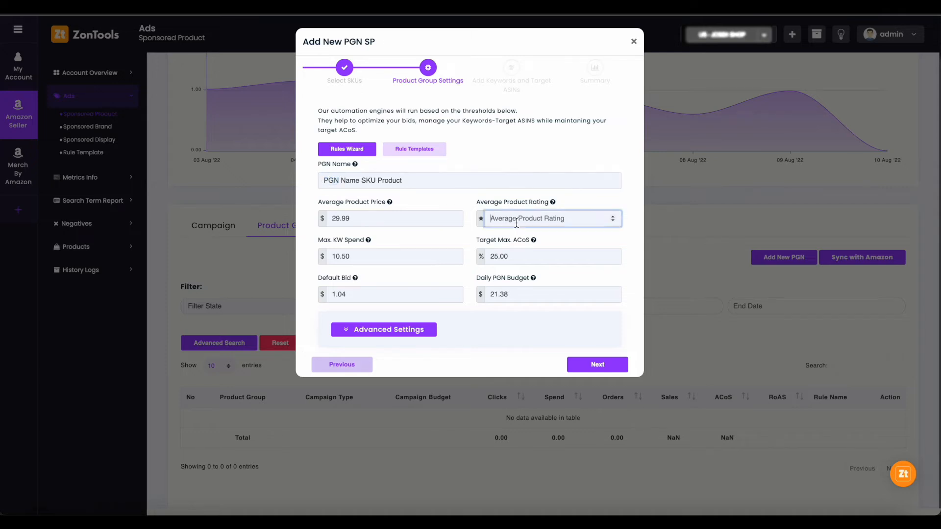
type("4.5")
Step: In the advanced settings, enable the No Defense, No ASIN, No Category and No Brand ad group exclusions
left_click(377, 333)
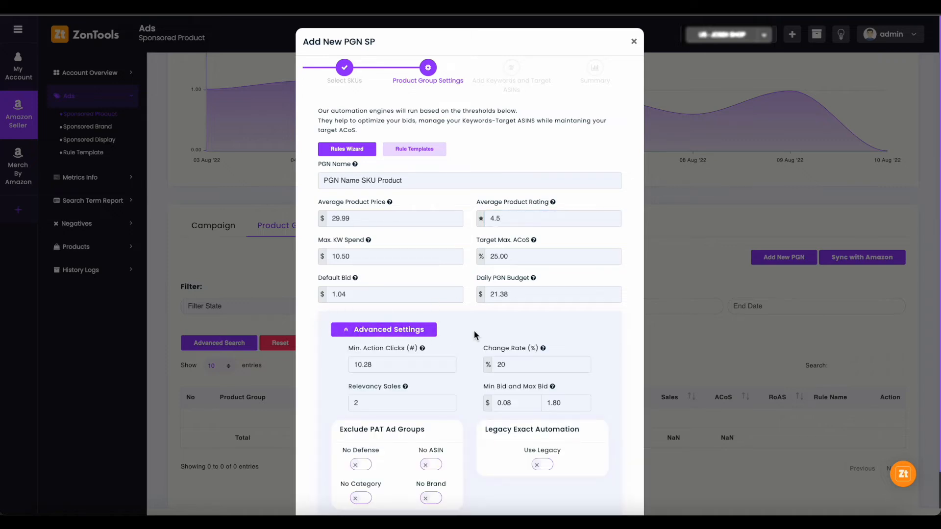
scroll(474, 330, "down", 1)
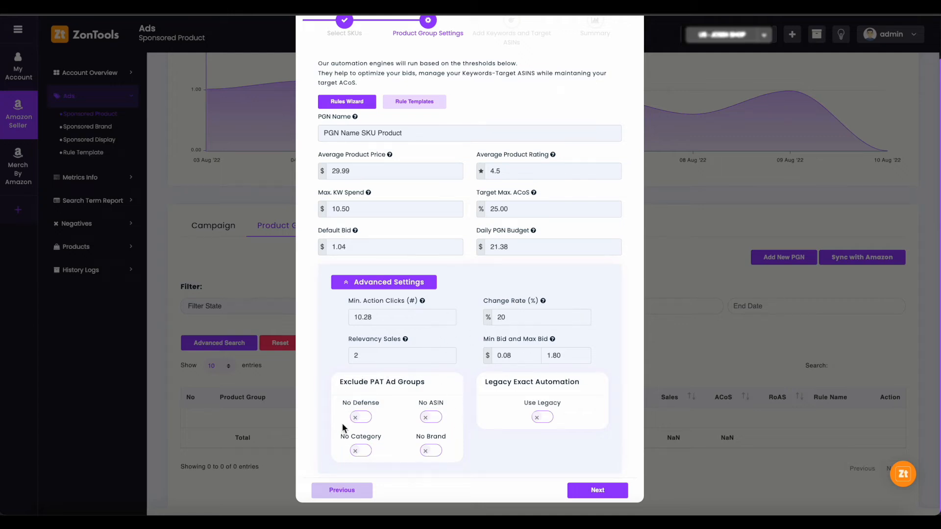
left_click(365, 417)
left_click(434, 418)
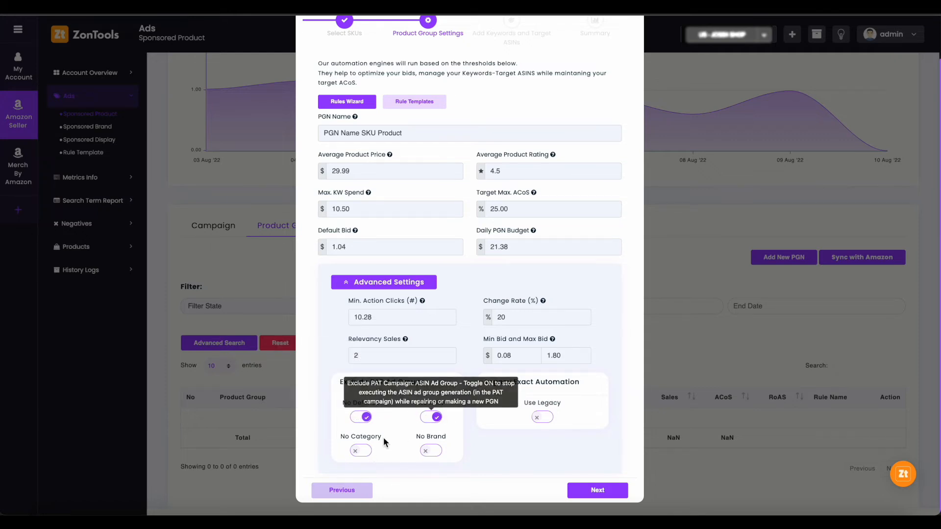
left_click(365, 451)
left_click(431, 451)
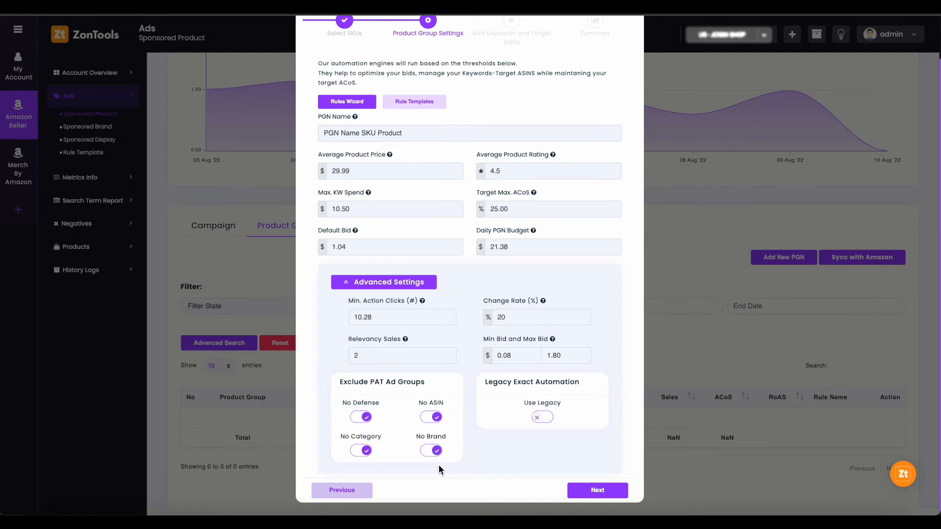
Step: Disable all four PAT ad group exclusions again
left_click(431, 453)
left_click(361, 451)
left_click(431, 418)
left_click(431, 417)
left_click(361, 417)
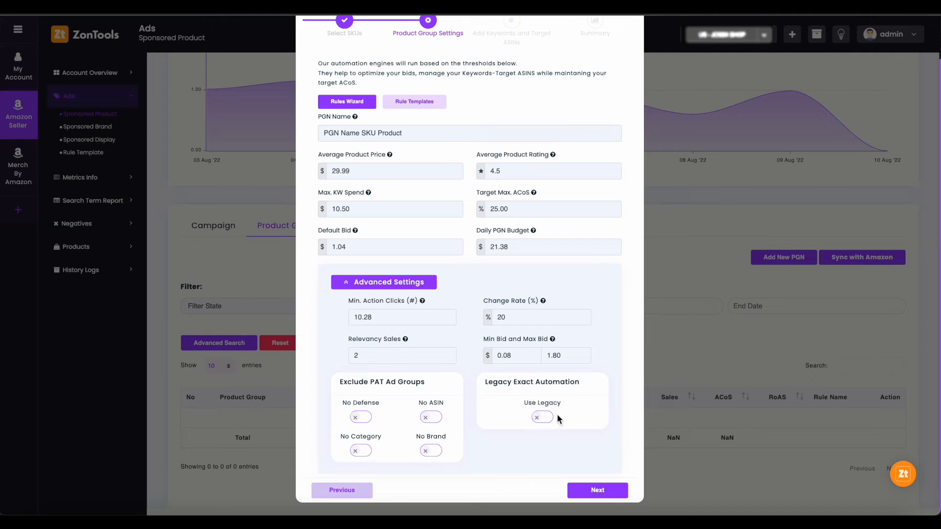
Step: Proceed to the keywords stage and enter Keyword1 and Keyword2 on separate lines as target keywords
mouse_move(545, 421)
left_click(599, 491)
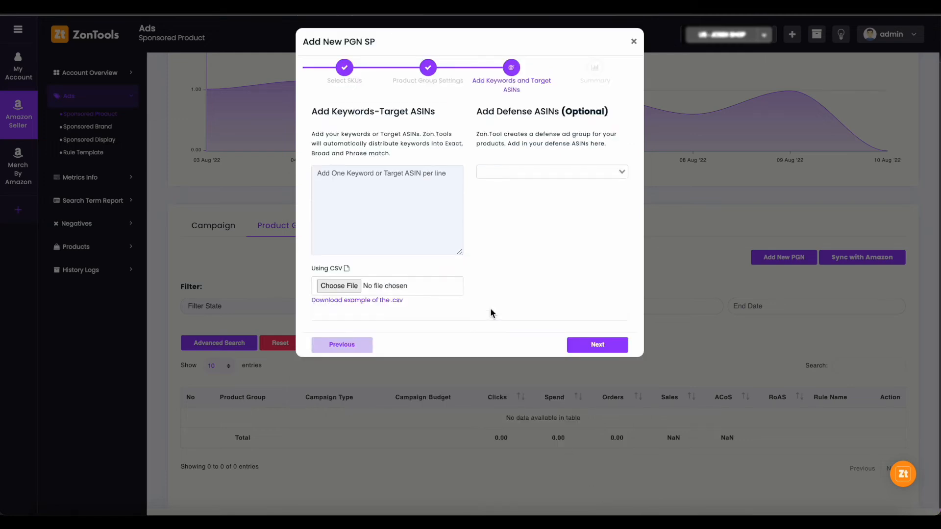
left_click(388, 193)
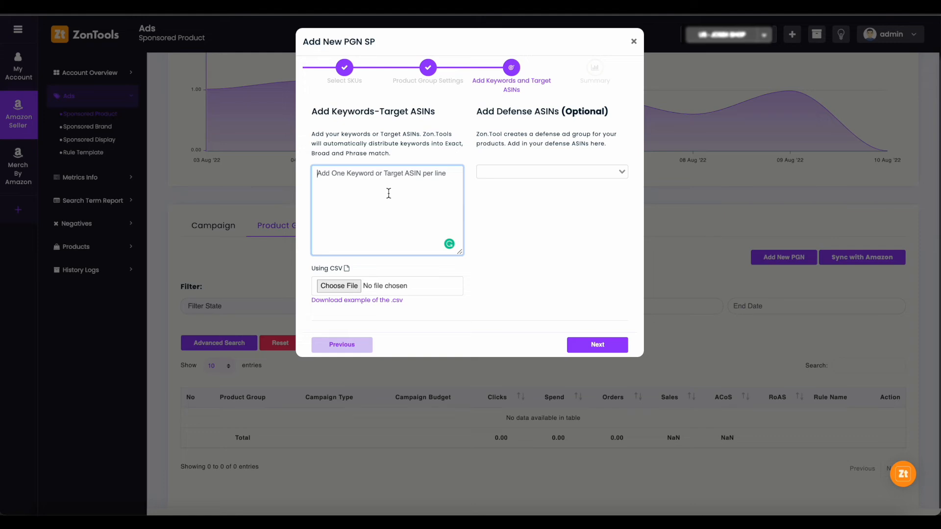
type("Keyword1")
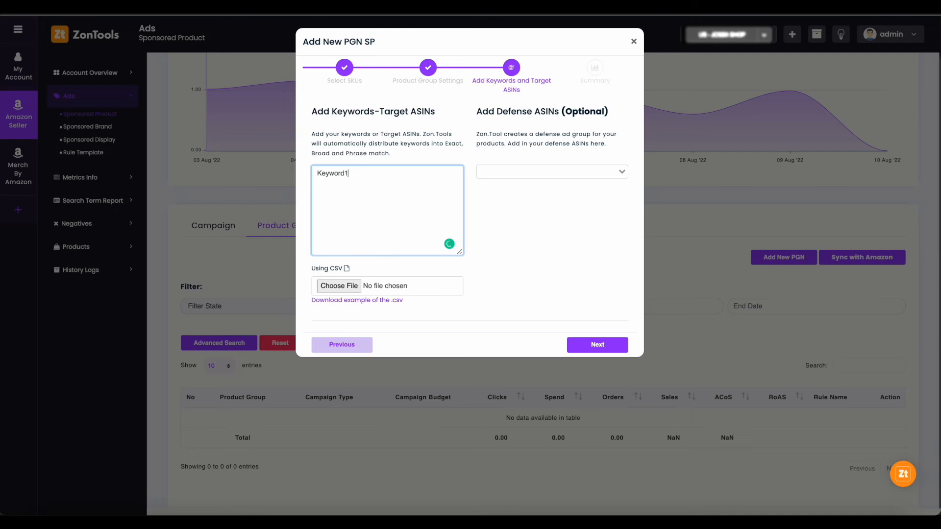
key("BackSpace")
type("s")
key("BackSpace")
type("2")
Step: Add B09L5BS5HY and B09L5BSPNG as defense ASINs and proceed to the summary
left_click_drag(476, 116, 602, 123)
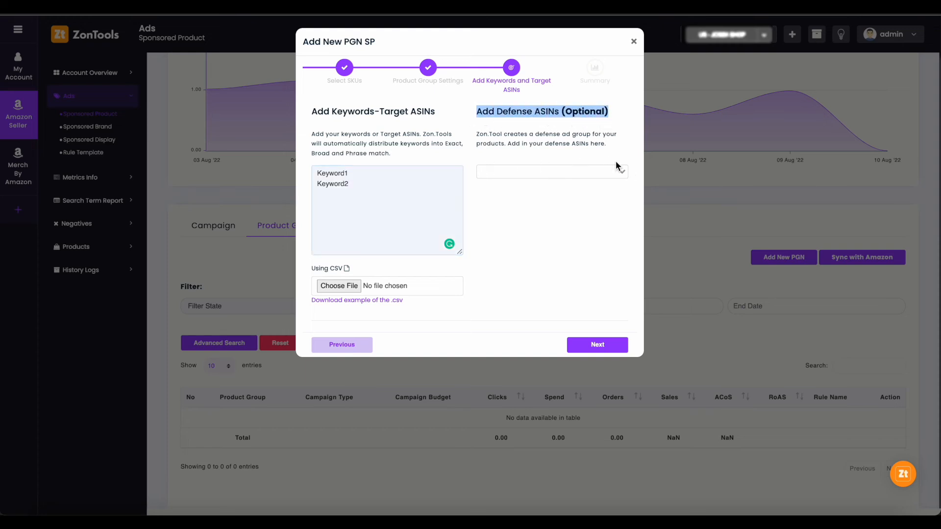
left_click(623, 172)
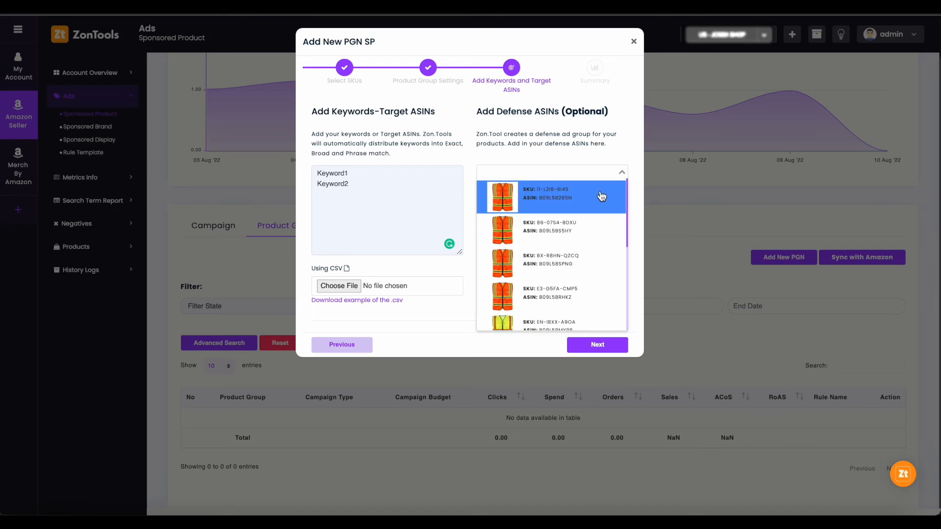
left_click(580, 233)
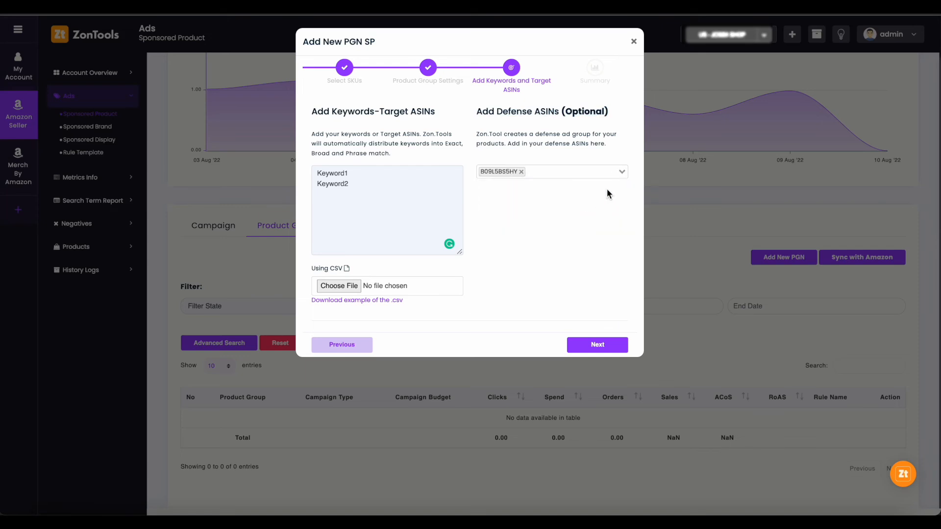
left_click(612, 171)
left_click(579, 260)
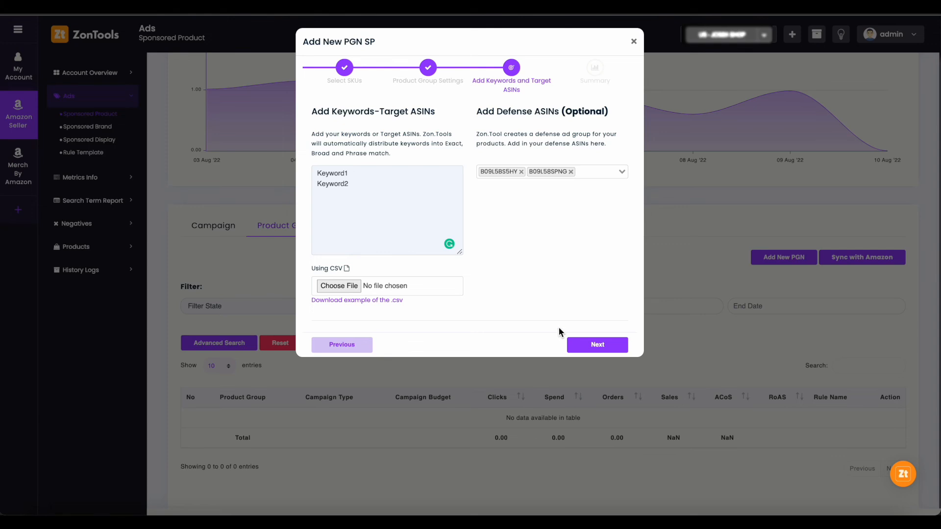
left_click(598, 345)
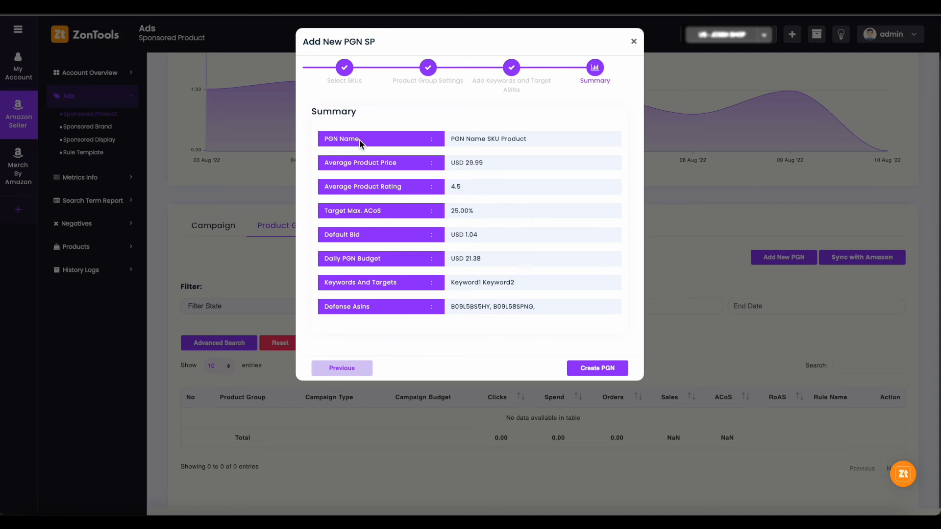
Step: Review the summary, create the PGN, and dismiss the confirmation
double_click(326, 113)
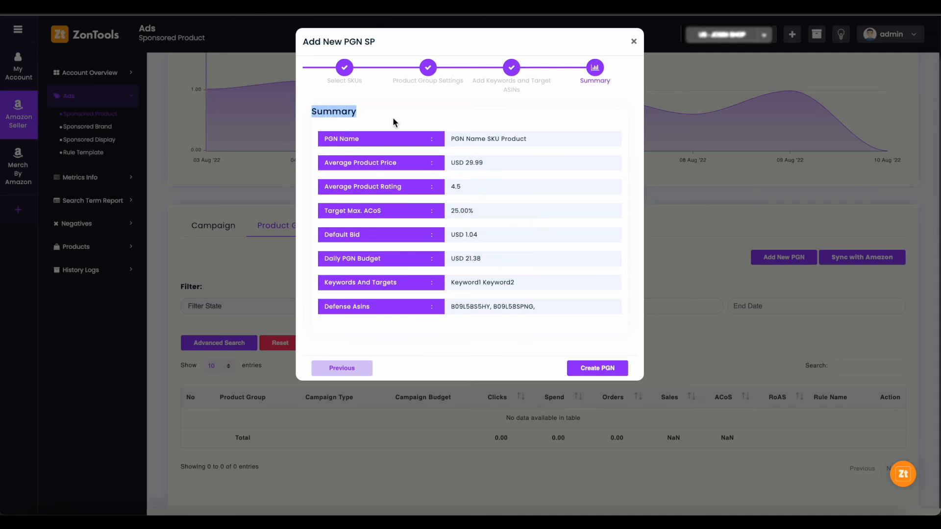
left_click(525, 143)
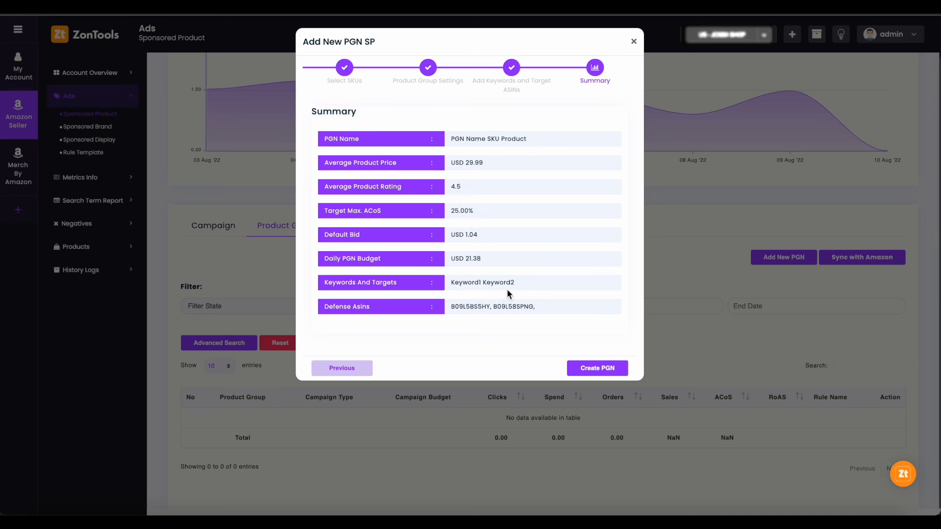
left_click(605, 368)
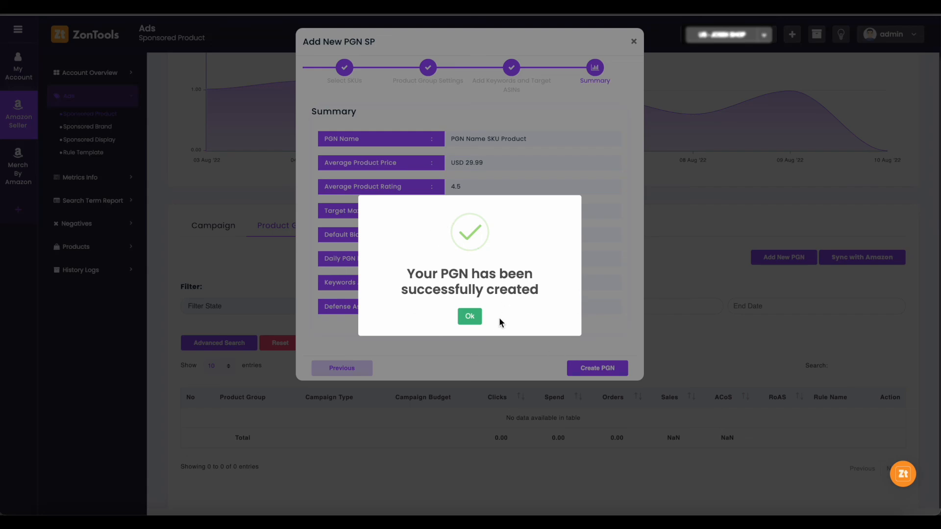
left_click(471, 317)
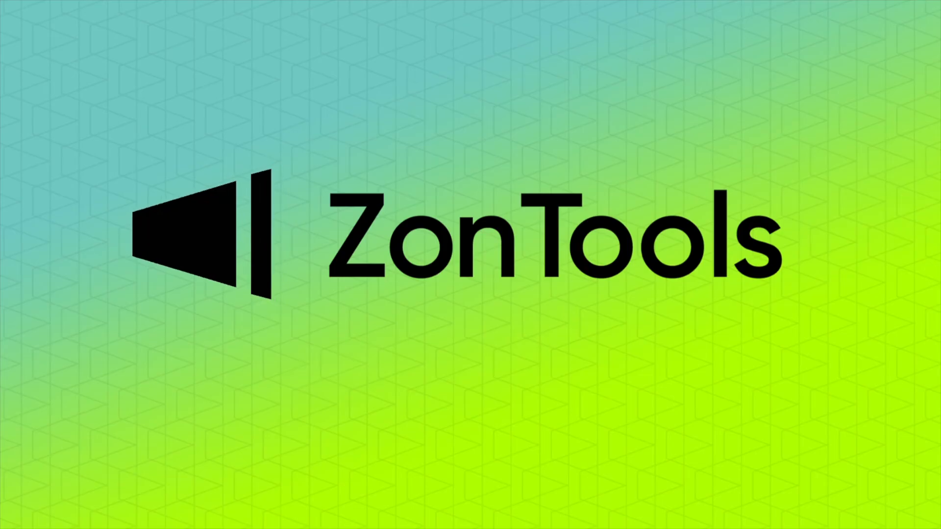